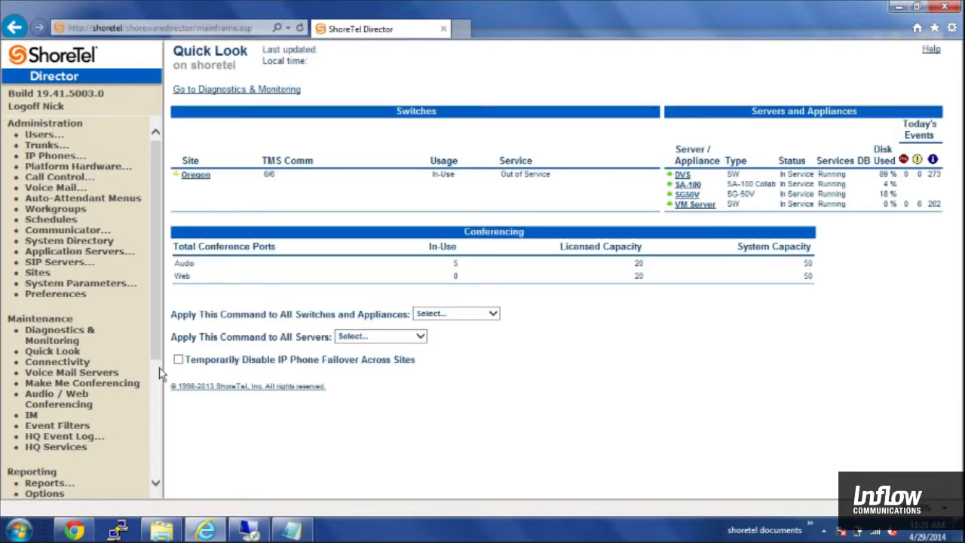
mouse_move(159, 357)
mouse_down()
mouse_move(159, 384)
mouse_move(142, 402)
mouse_up()
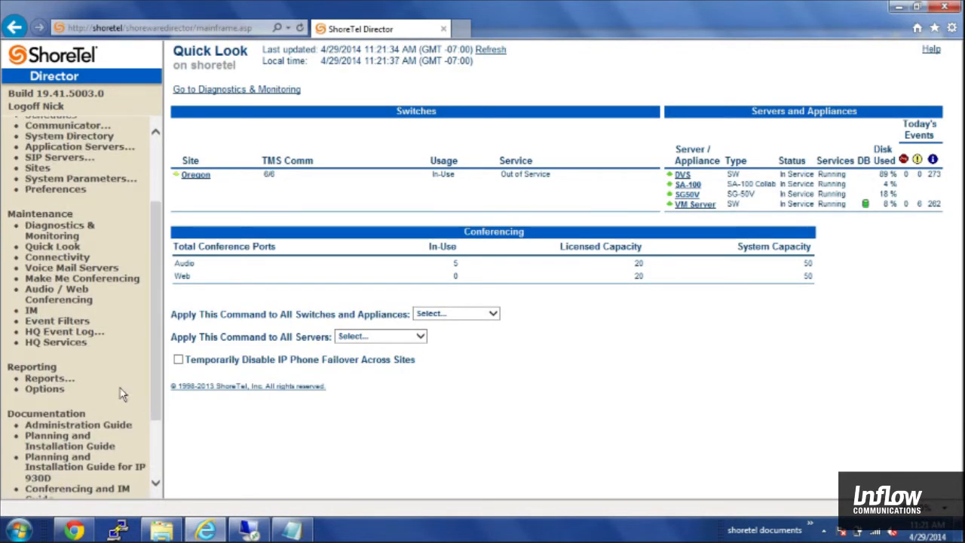
Start a new event filter from Maintenance > Event Filters and expand the ShoreWare source list
click(64, 322)
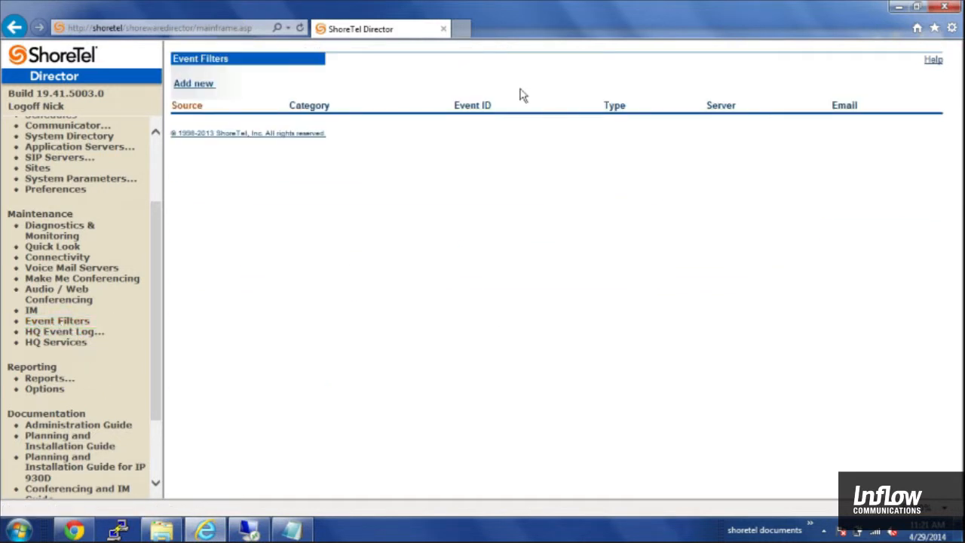
click(202, 87)
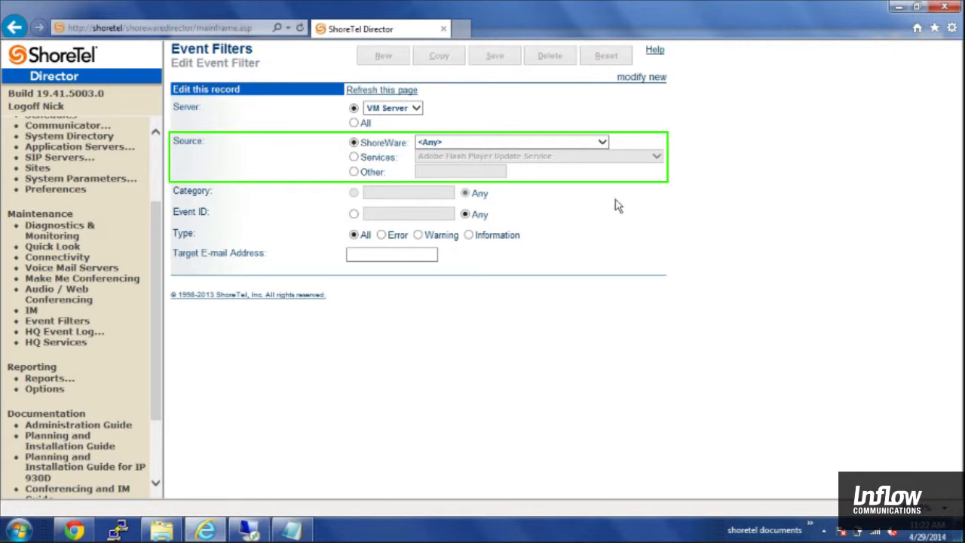
click(605, 143)
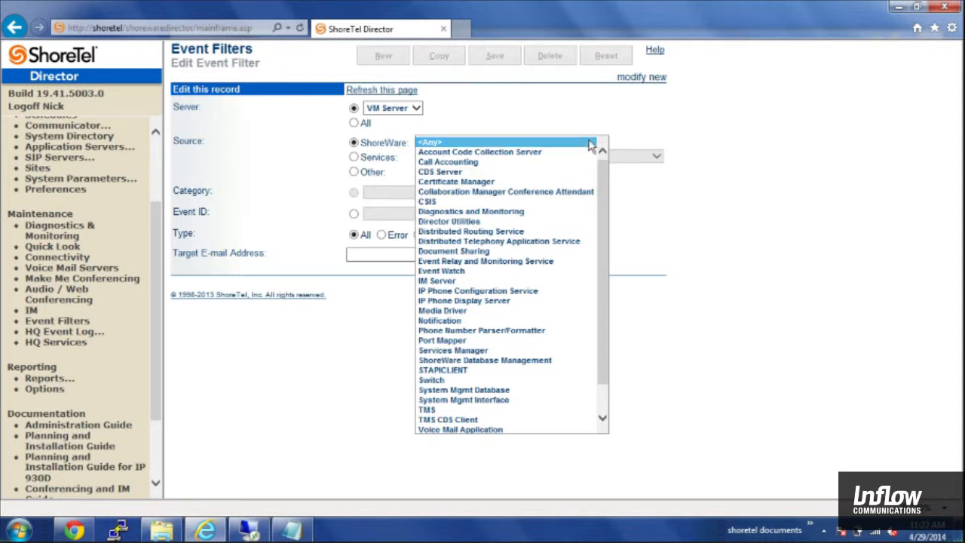
Keep ShoreWare source <Any> and switch the filter to match a specific Event ID
click(592, 145)
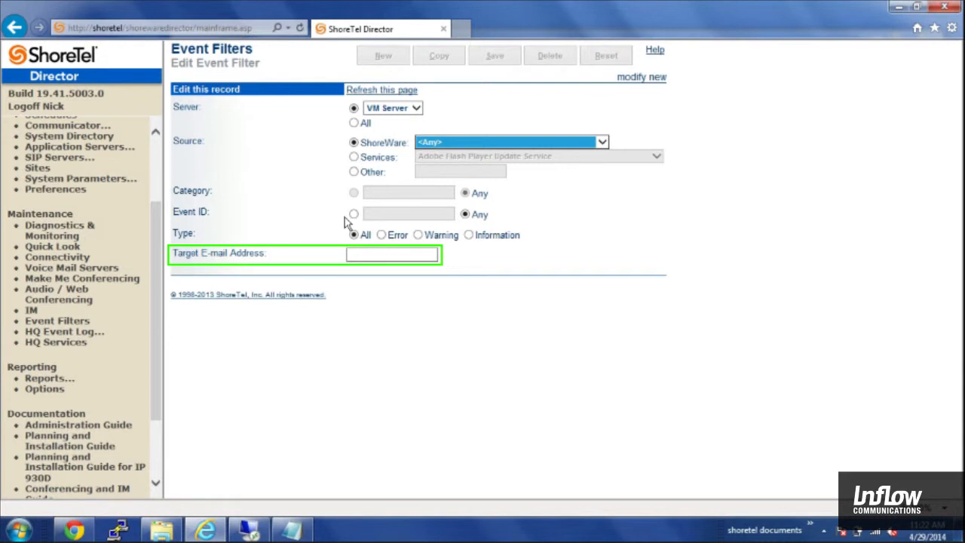
click(354, 214)
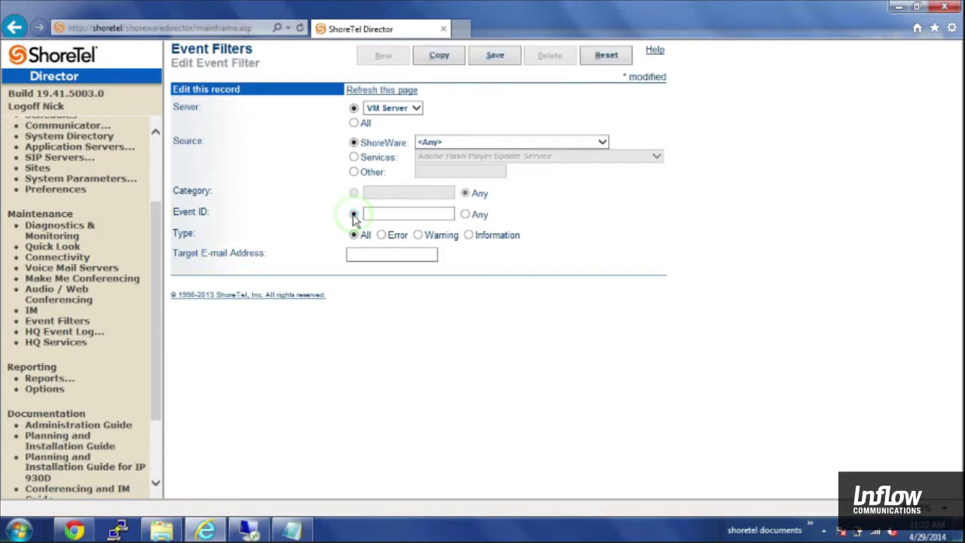
click(393, 214)
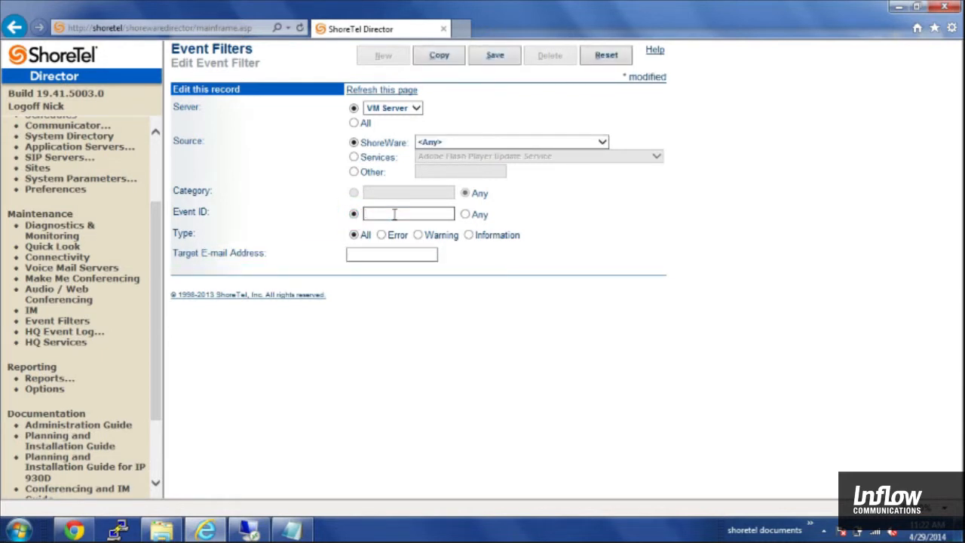
text(1319)
click(381, 256)
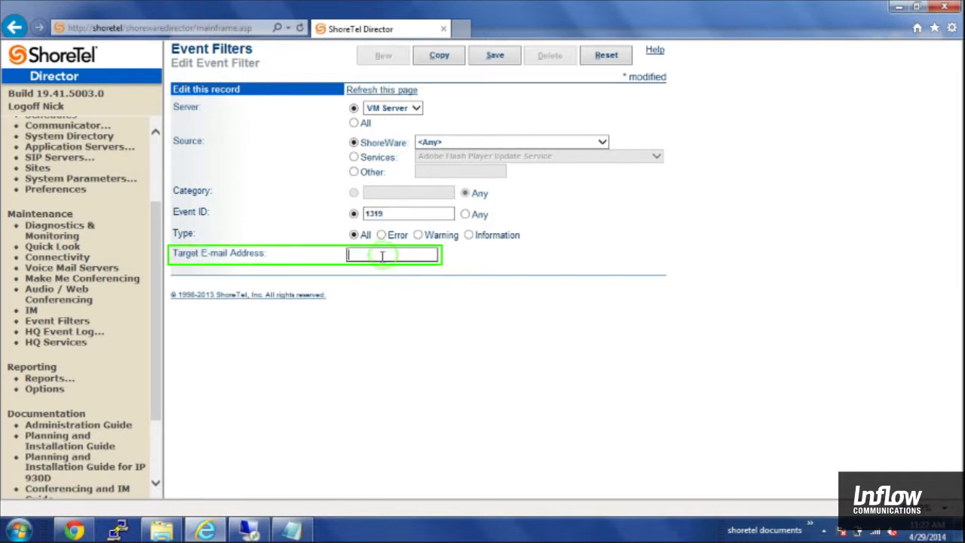
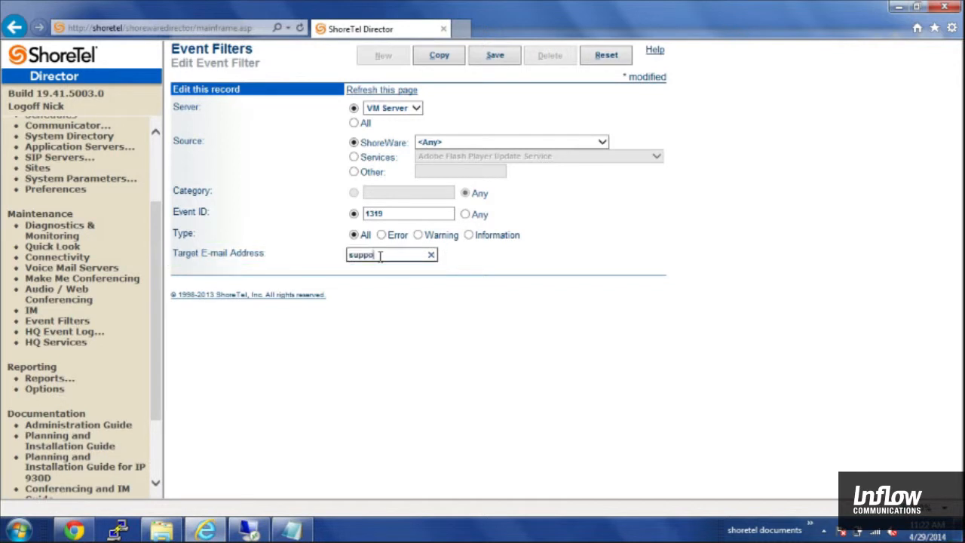
click(486, 59)
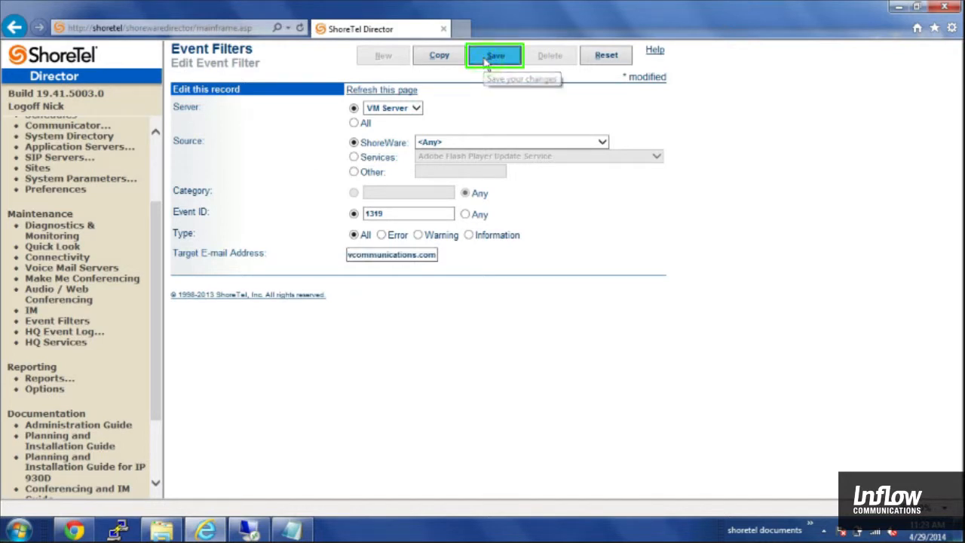
click(486, 60)
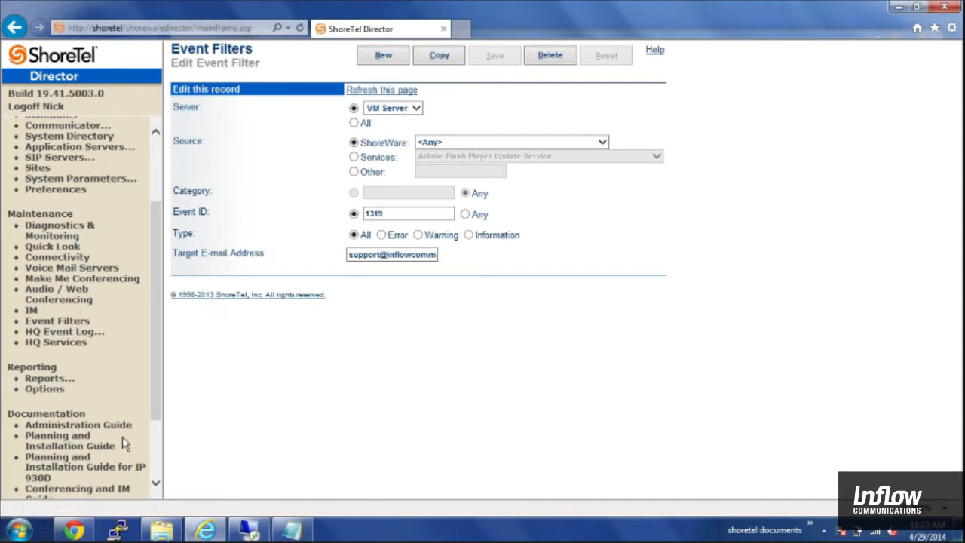
scroll(124, 443, down, 2)
scroll(127, 443, down, 1)
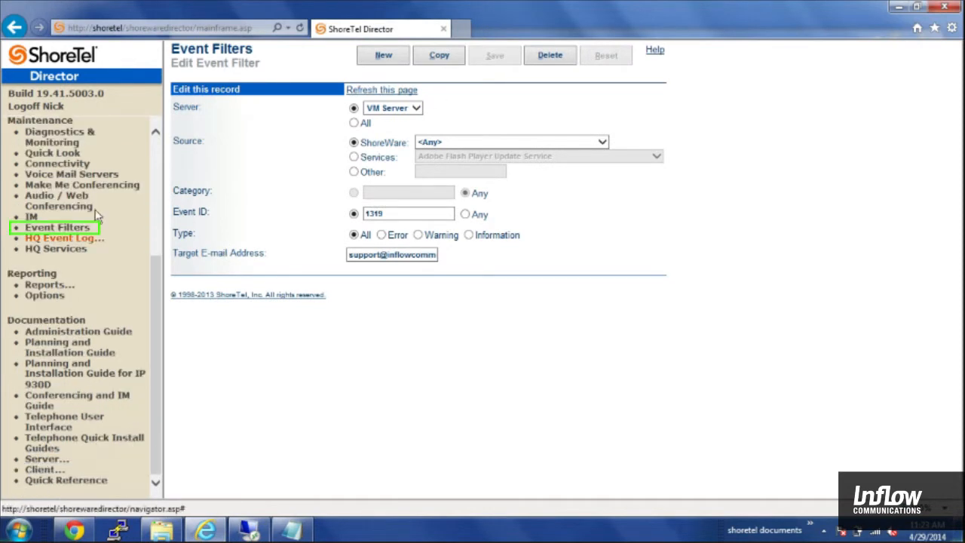
Add and save a second filter for Error-type events, any ID, emailing the support address
click(75, 228)
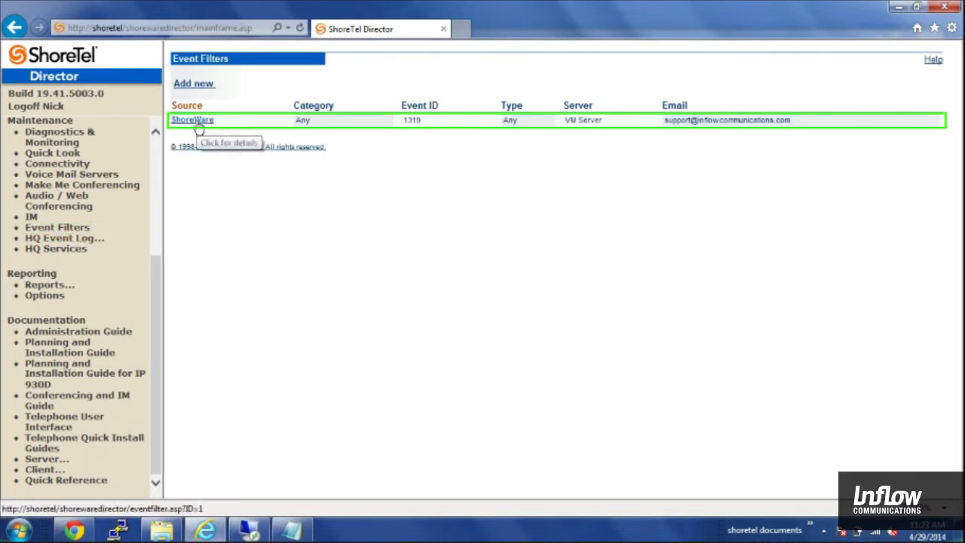
click(193, 83)
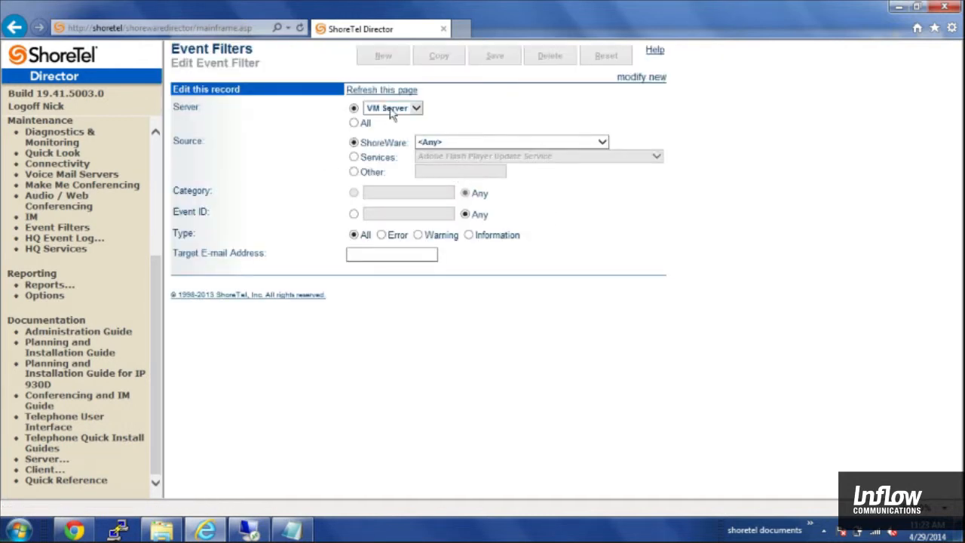
click(382, 236)
click(392, 254)
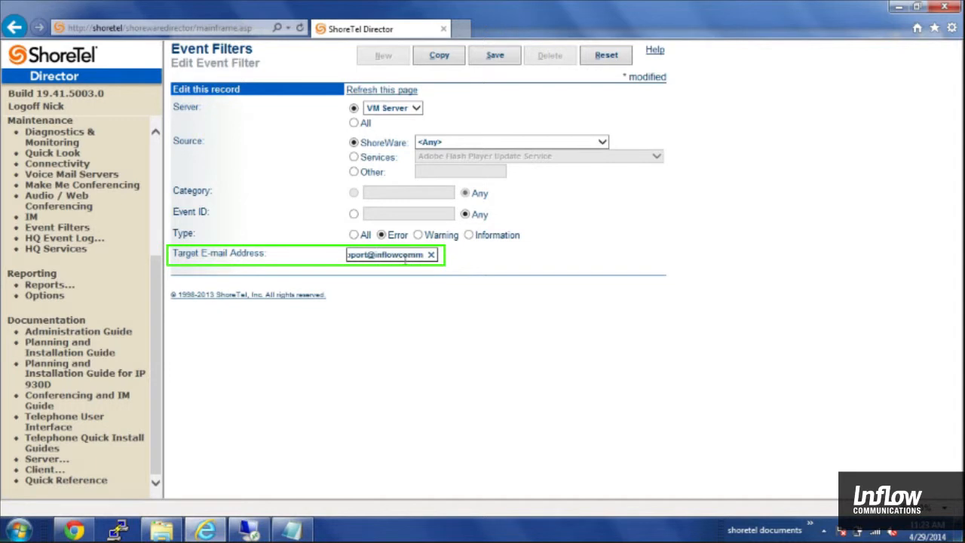
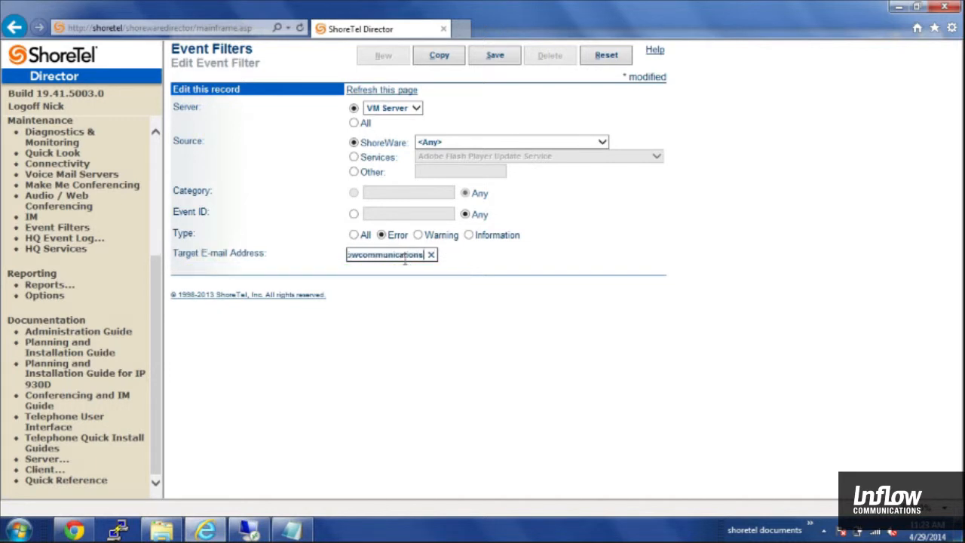
click(494, 57)
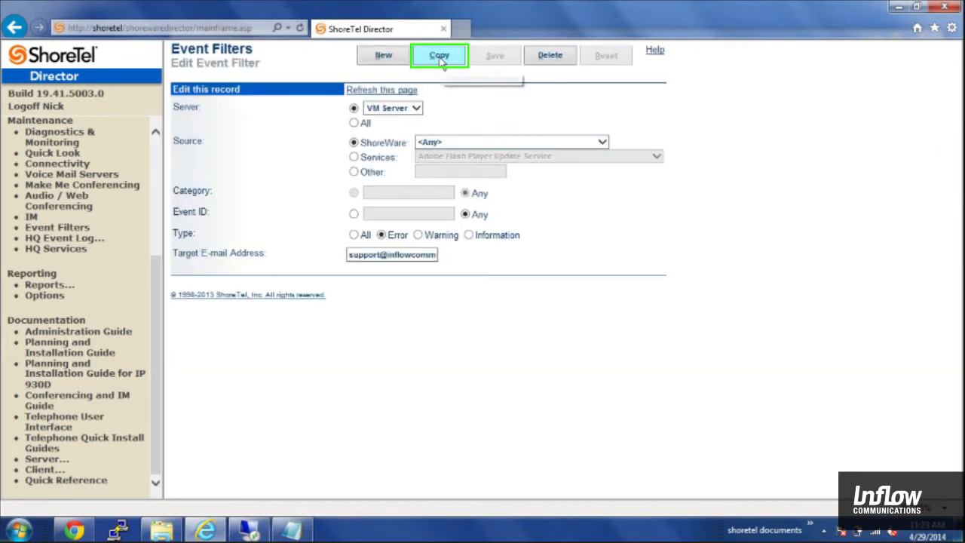
Copy the Error filter, change its type to Warning and save it
click(439, 55)
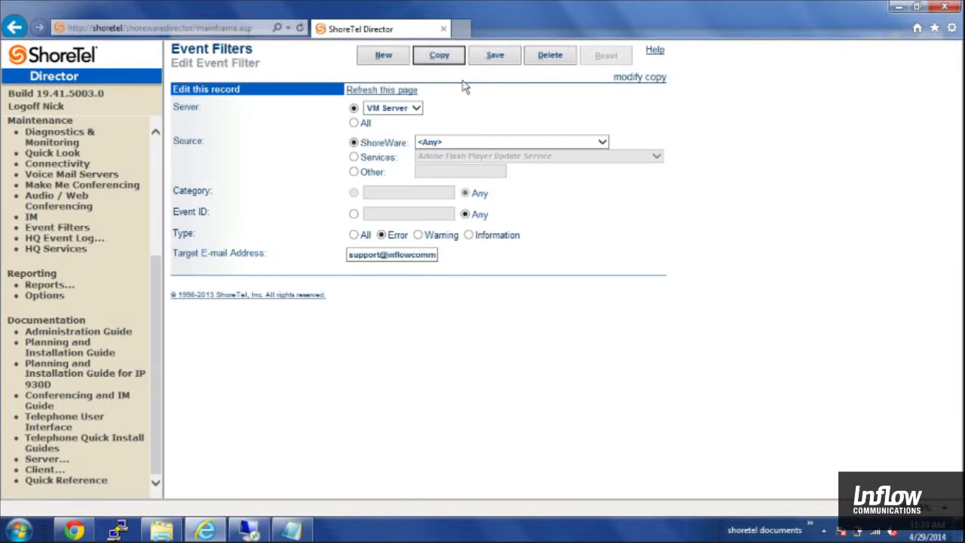
click(418, 235)
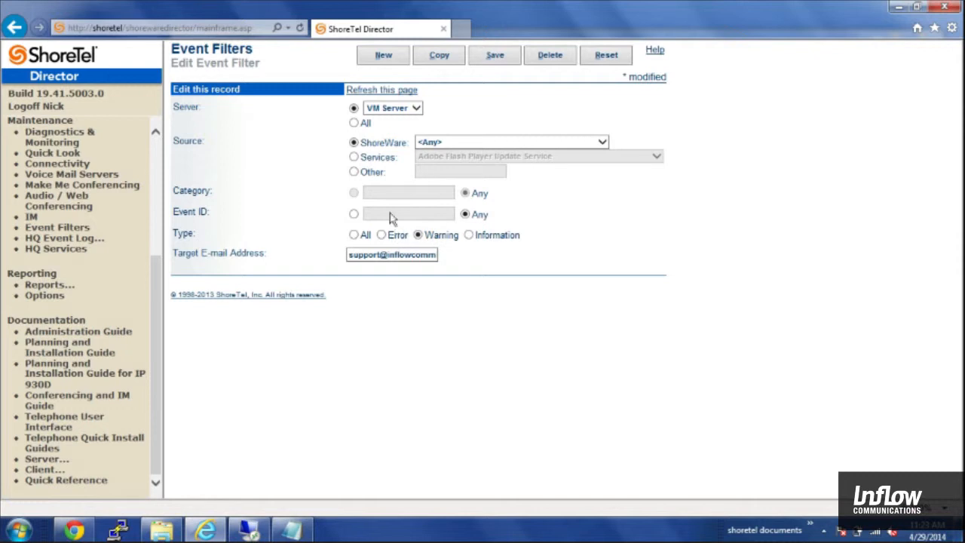
click(490, 57)
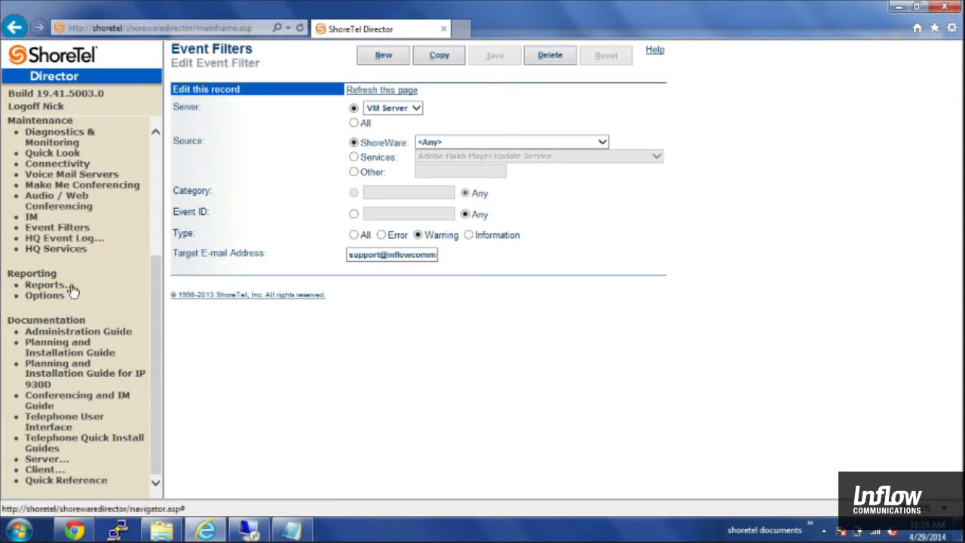
Return to the Event Filters list showing all three filters and bring up the best-practice PDF
click(65, 229)
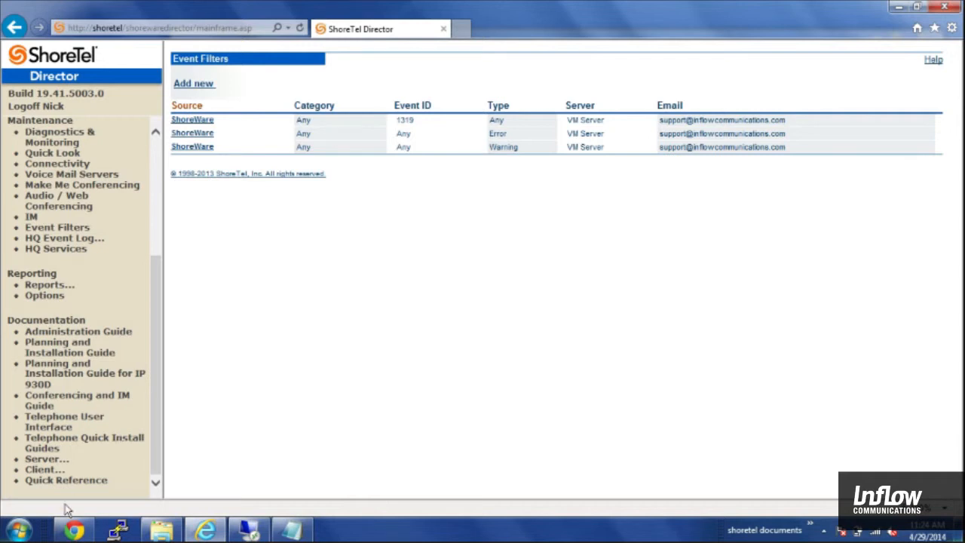
mouse_move(74, 531)
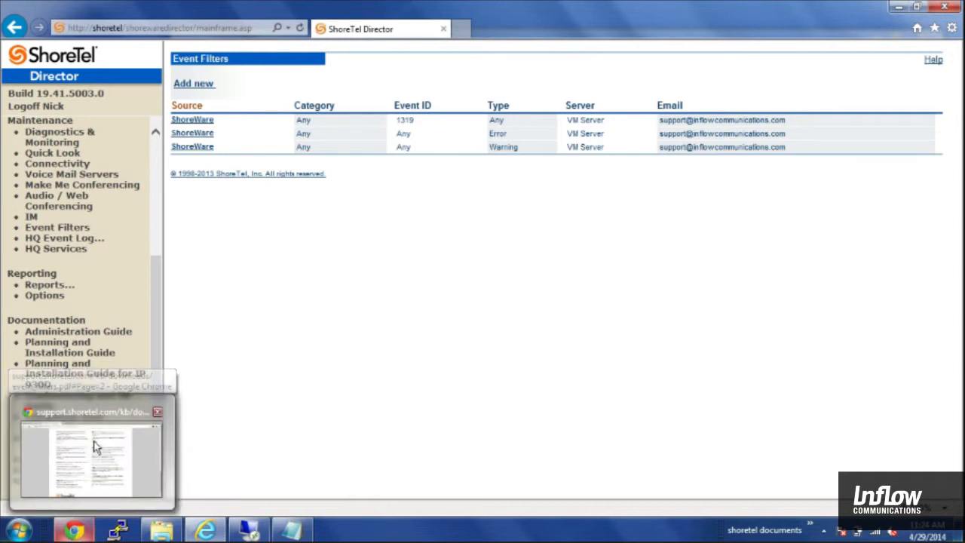
click(95, 444)
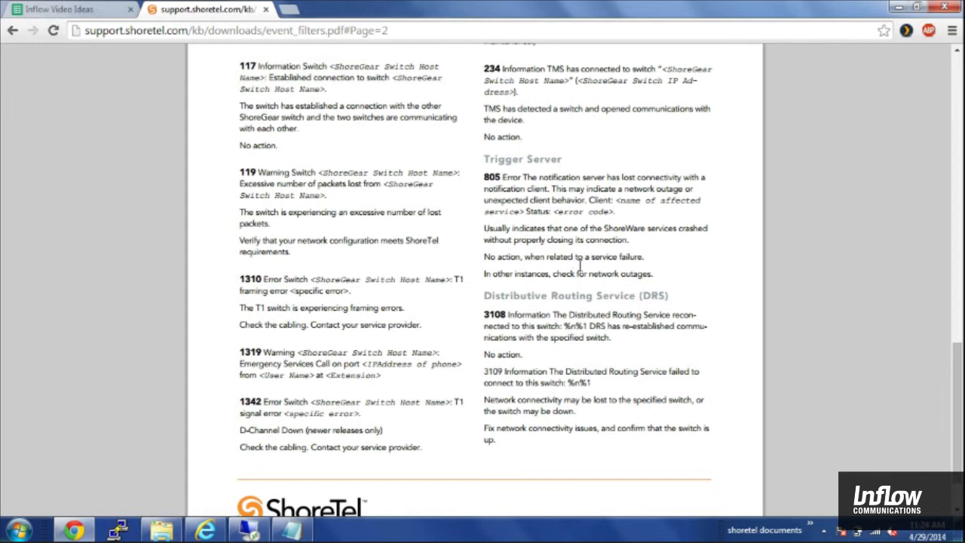
scroll(578, 264, up, 3)
scroll(582, 272, up, 3)
scroll(582, 272, up, 2)
scroll(584, 272, up, 2)
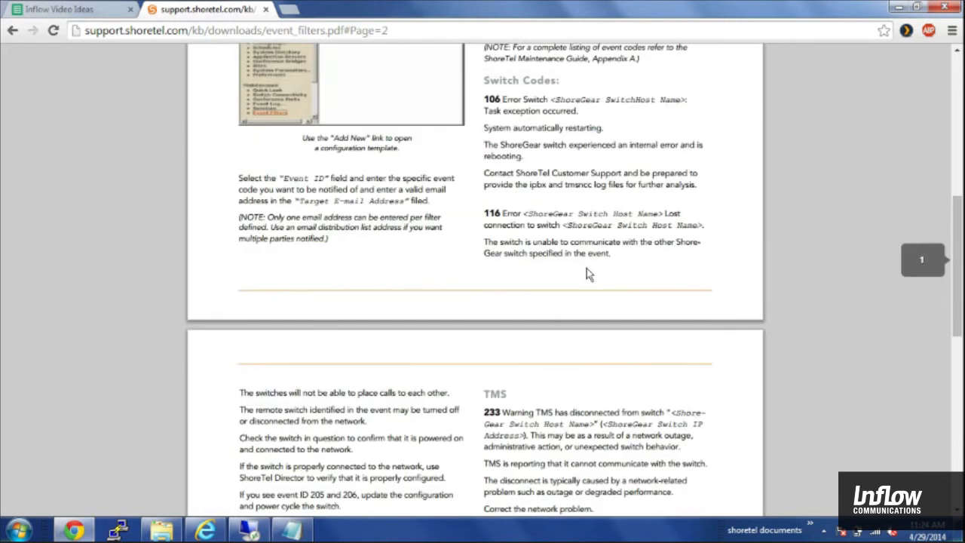
scroll(587, 270, up, 2)
scroll(589, 269, up, 3)
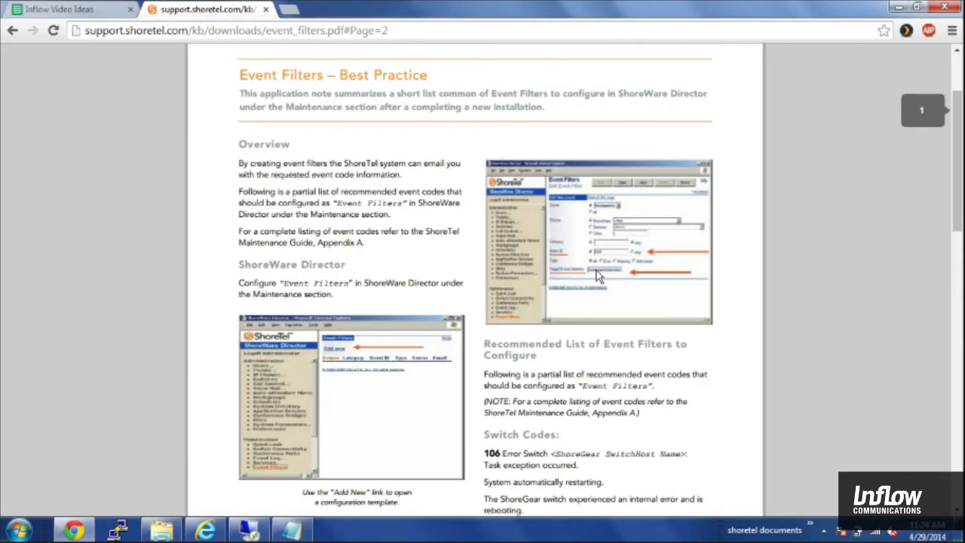
scroll(602, 305, down, 1)
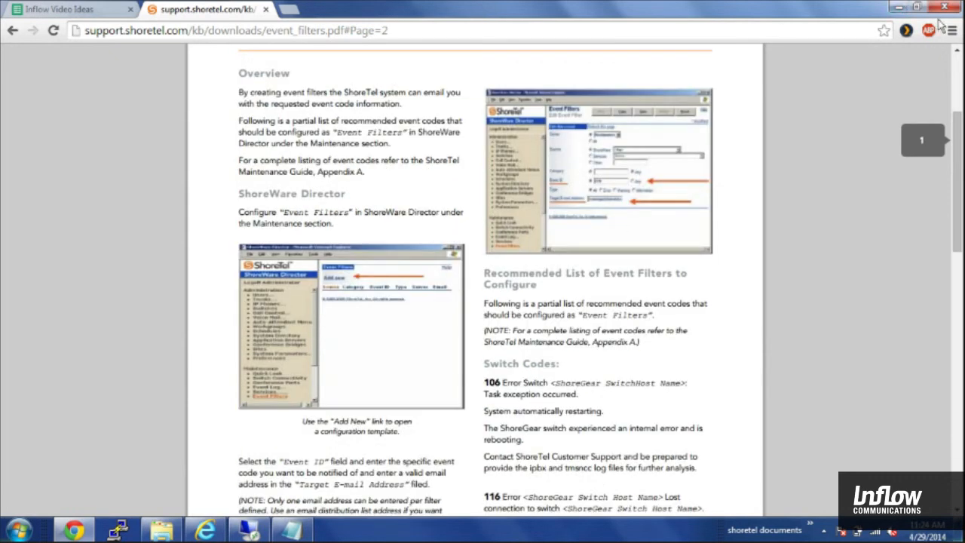
click(899, 7)
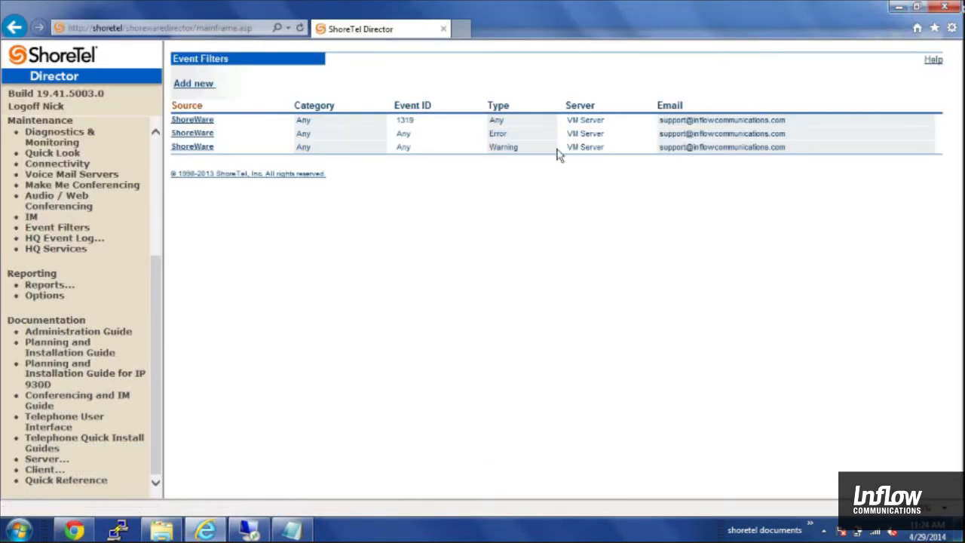